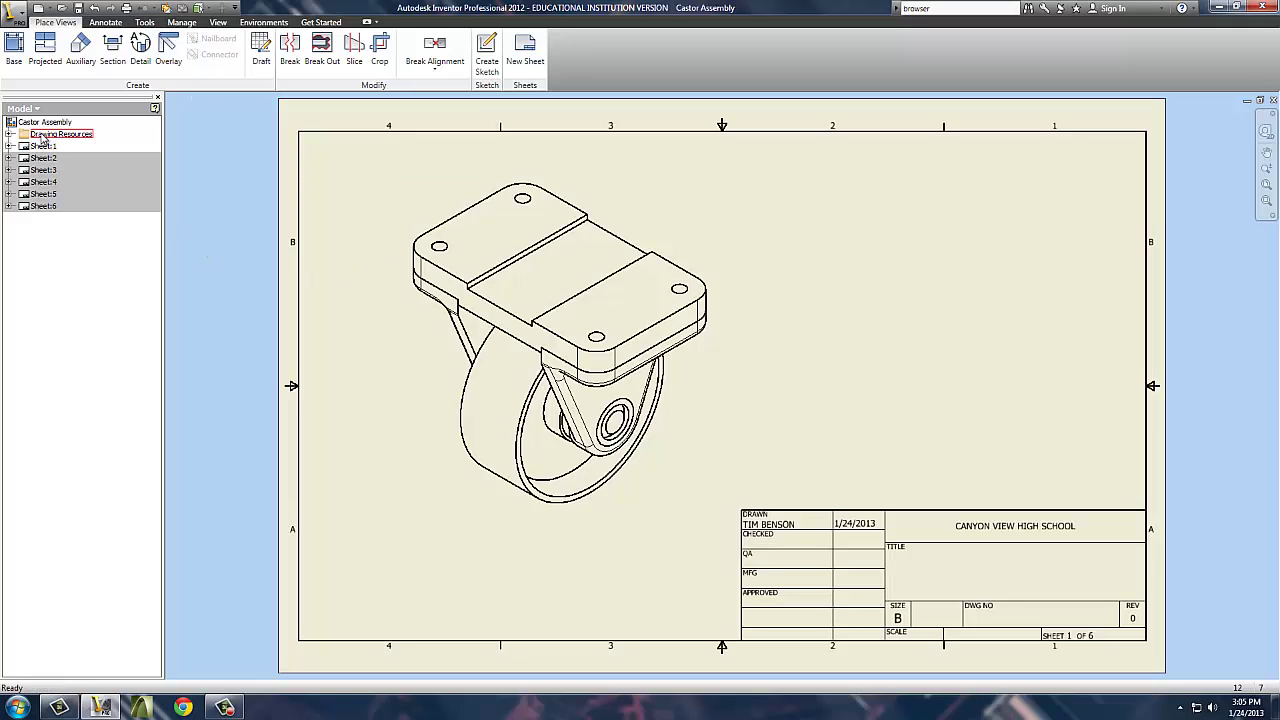
Review Sheets 2 through 6 (wheel, bracket, plate, bushing, shaft), then return to Sheet:1.
click(42, 146)
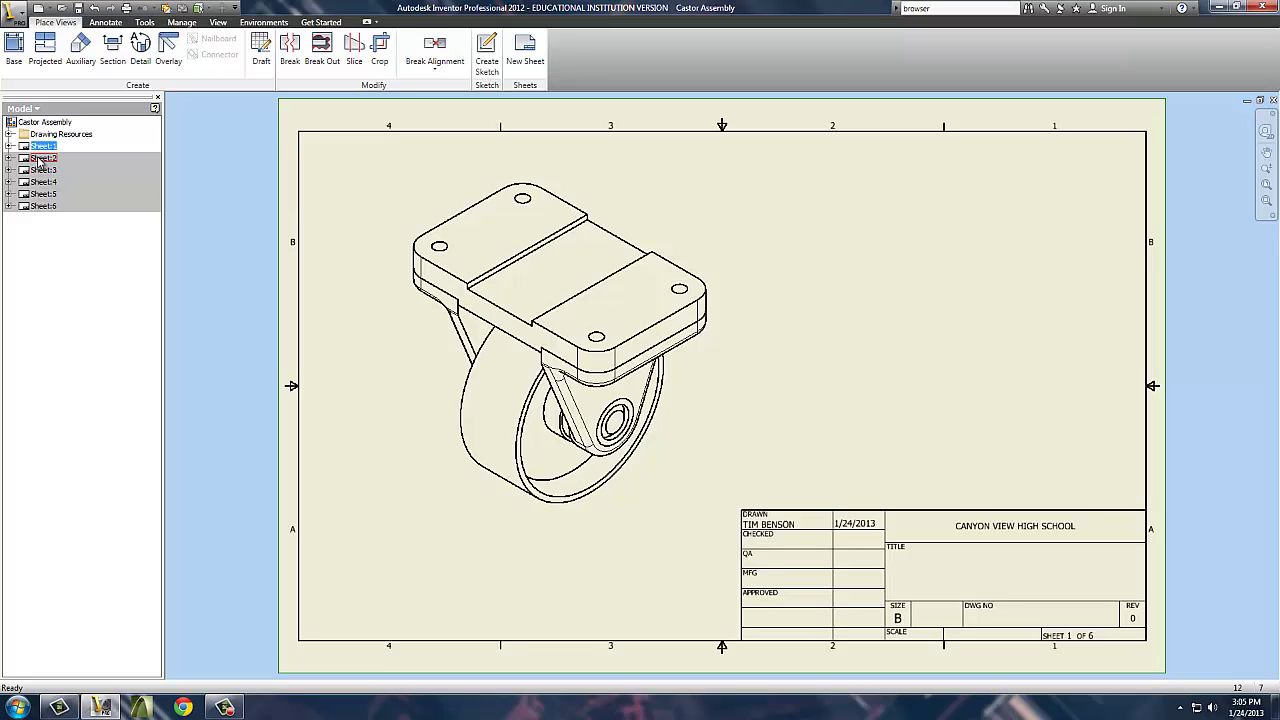
double_click(42, 158)
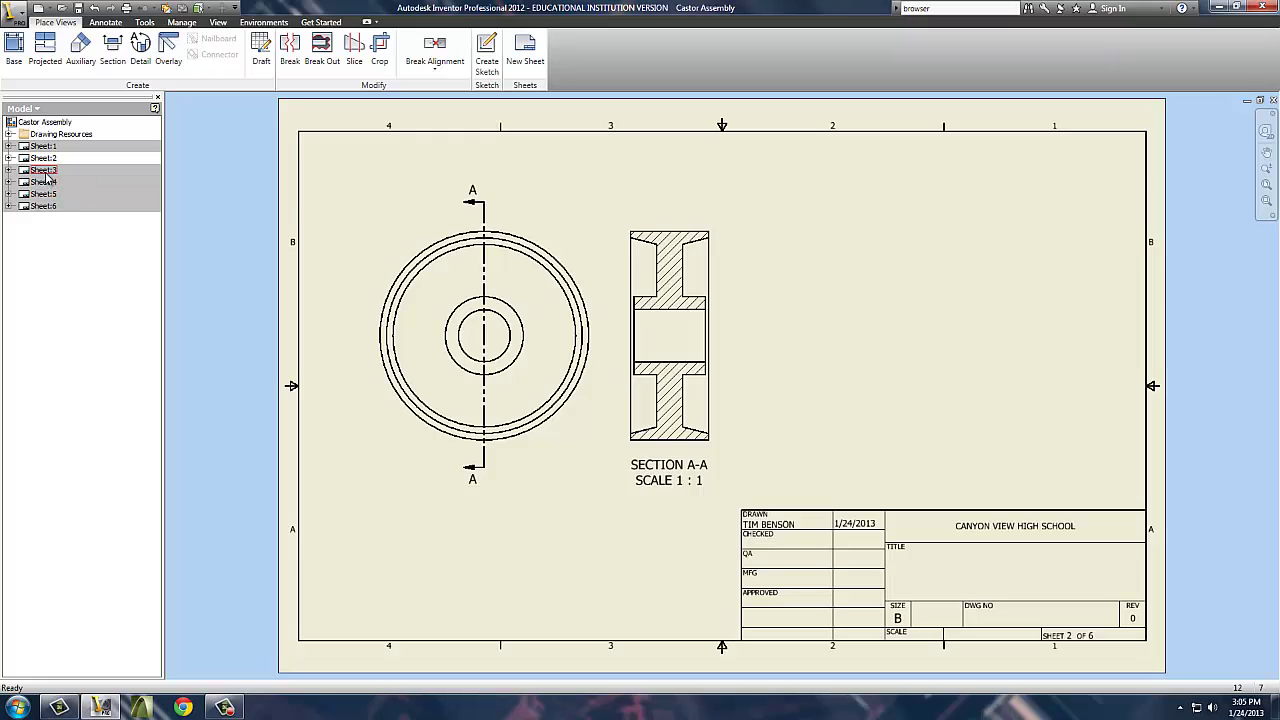
double_click(44, 171)
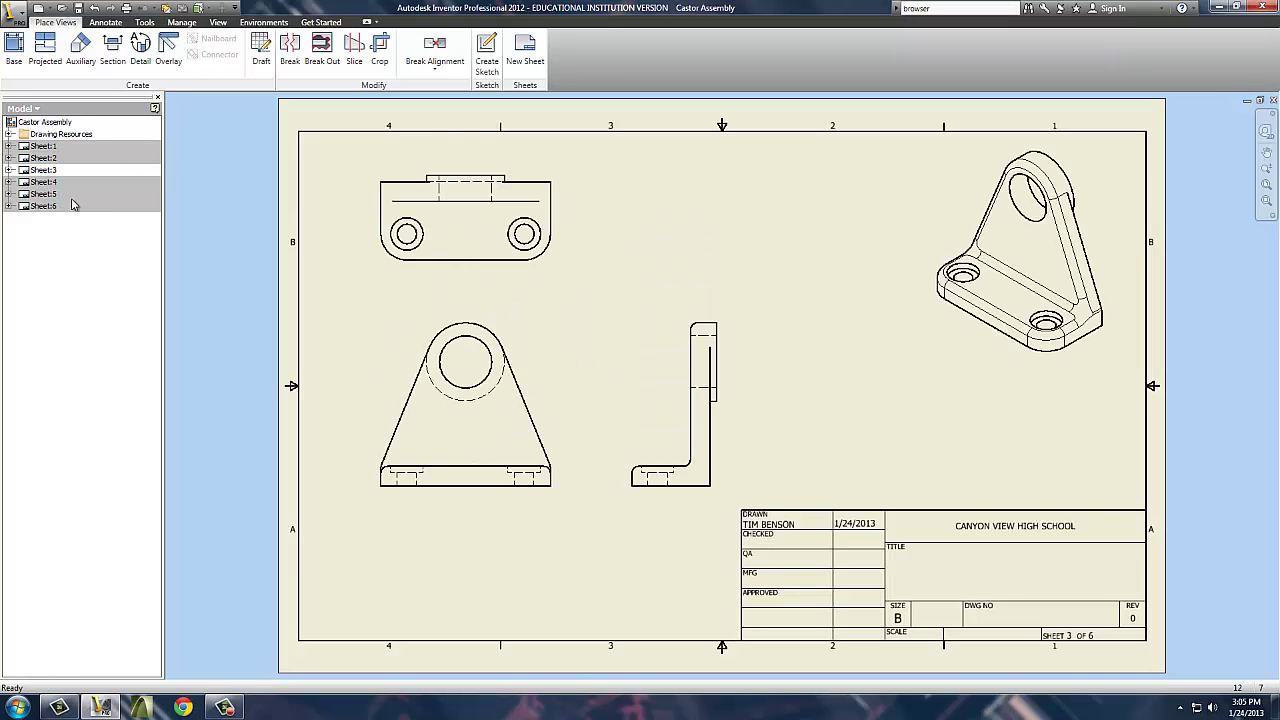
double_click(43, 182)
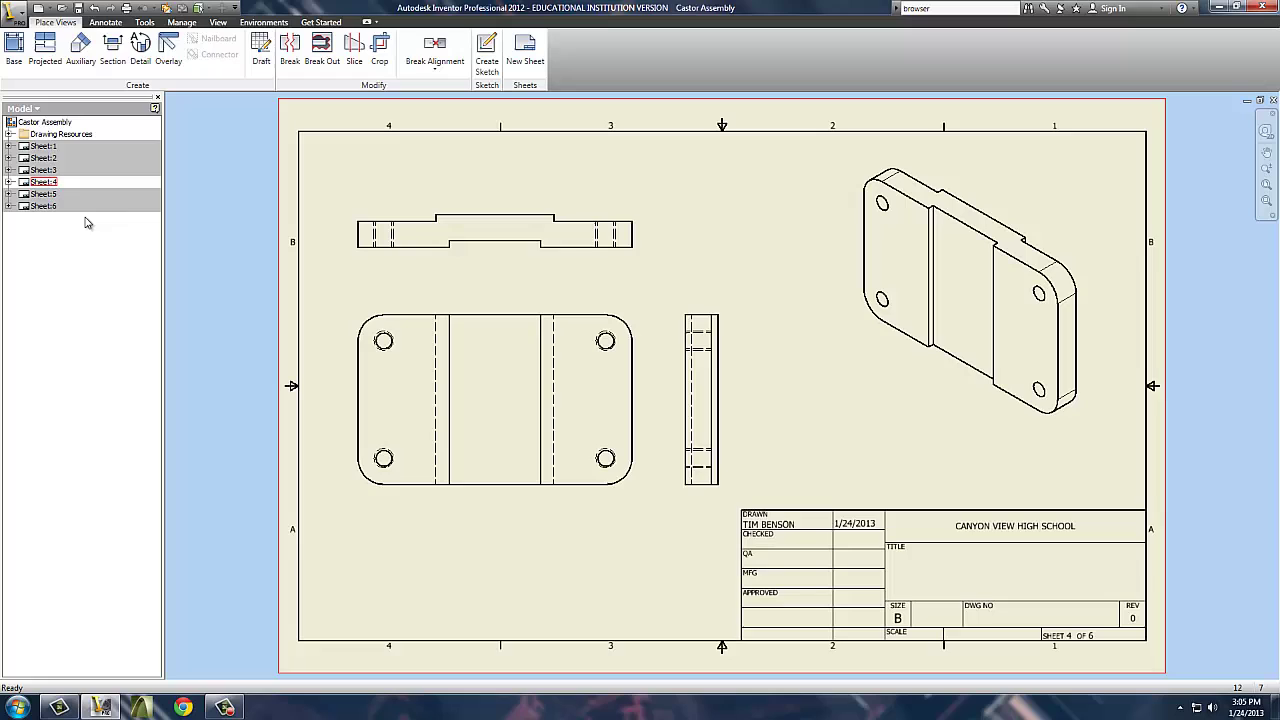
double_click(43, 194)
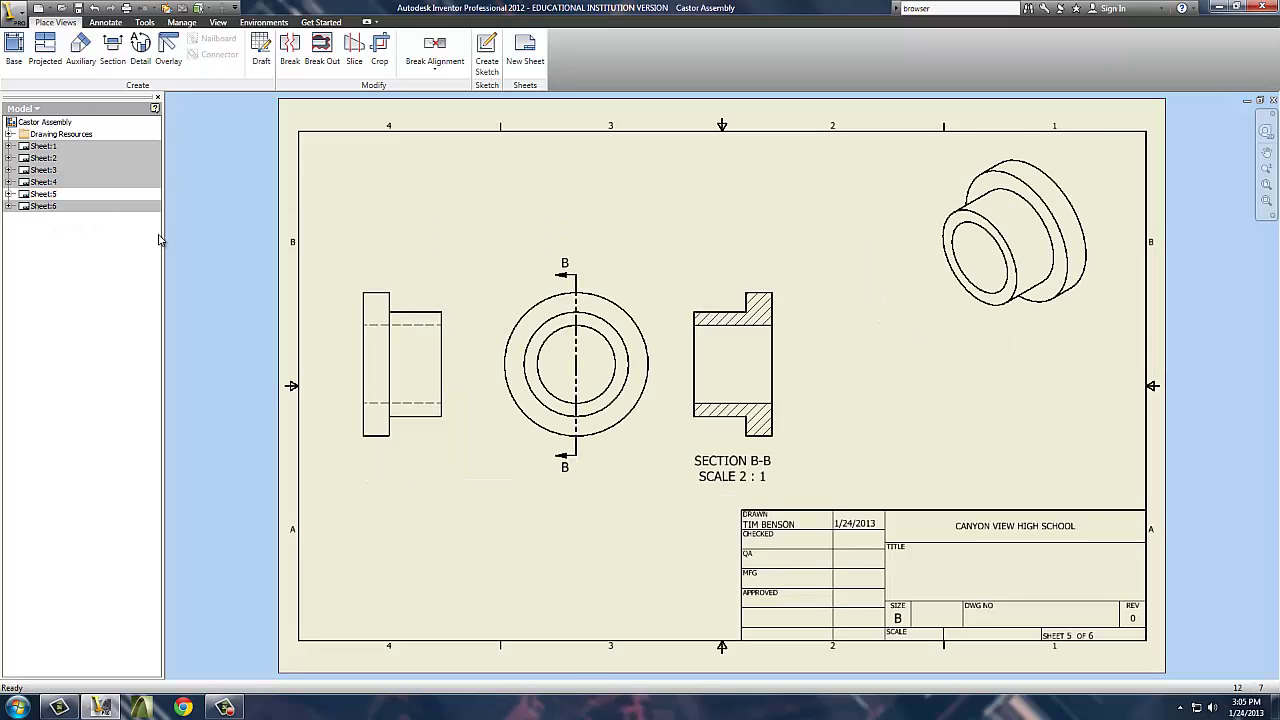
double_click(44, 207)
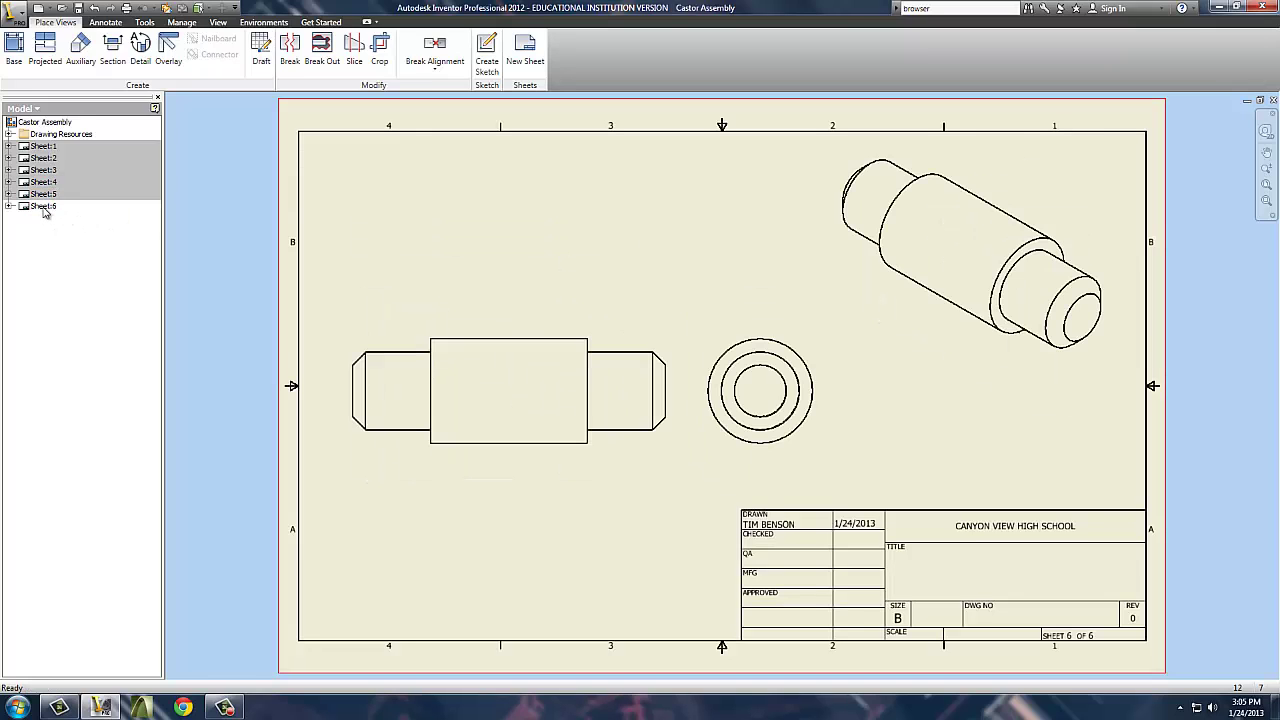
double_click(42, 147)
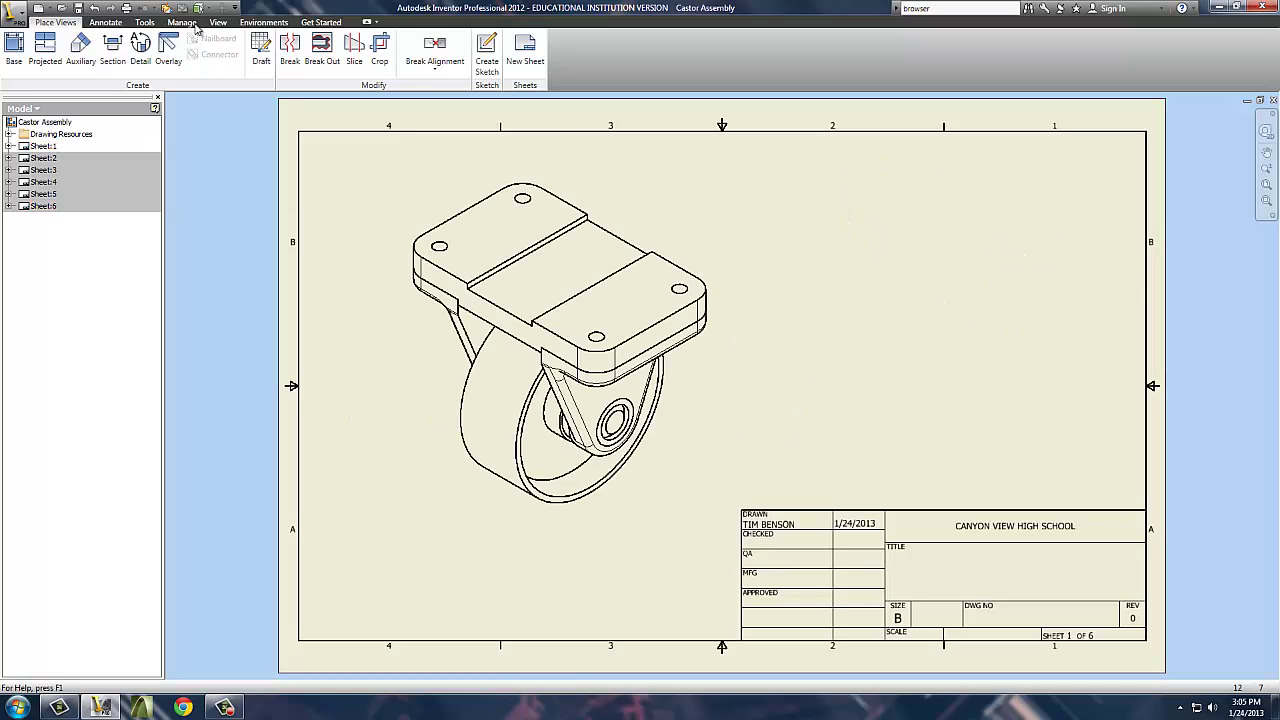
Start Auto Balloon on the isometric castor view and select the plate, bracket, wheel and bushing.
click(105, 22)
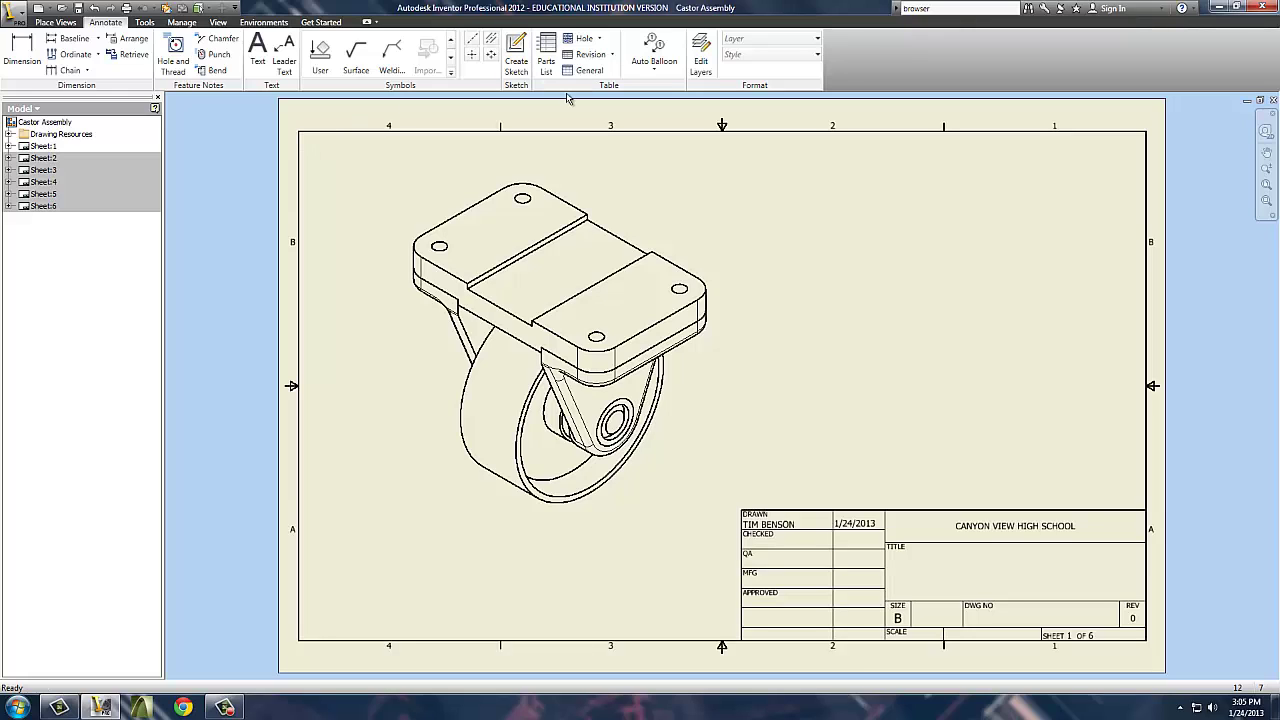
click(653, 66)
click(660, 119)
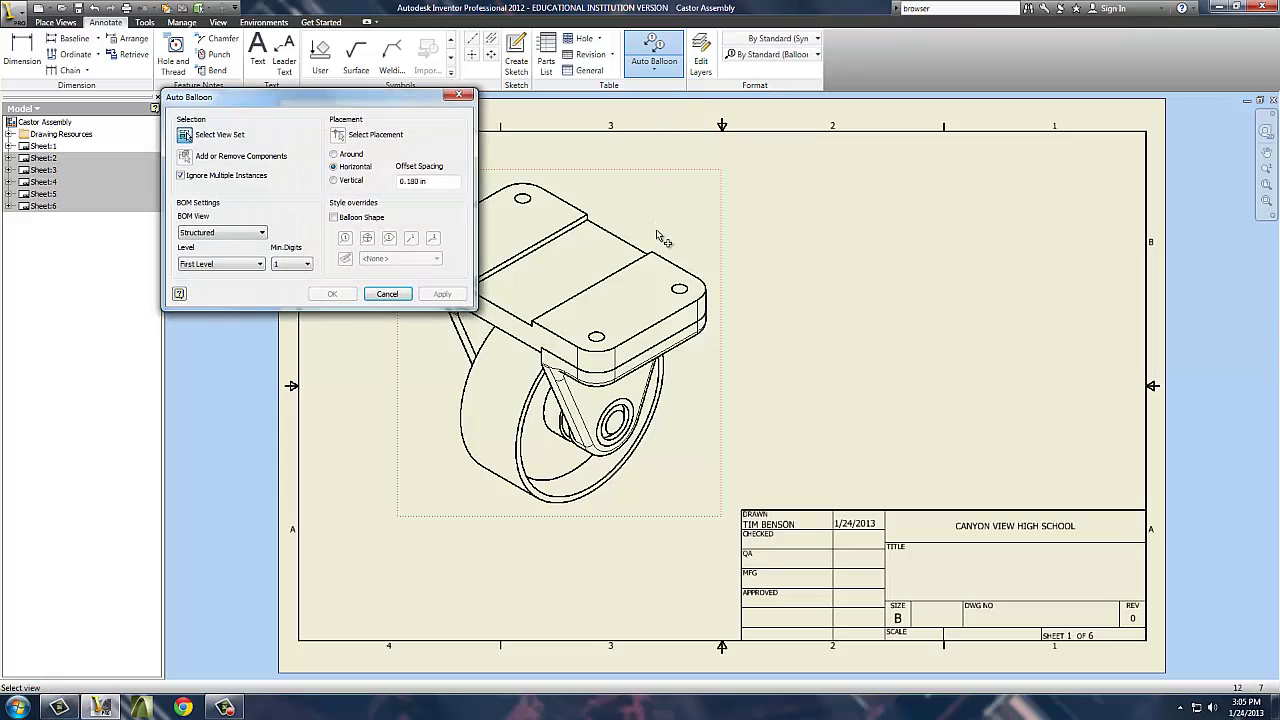
click(596, 197)
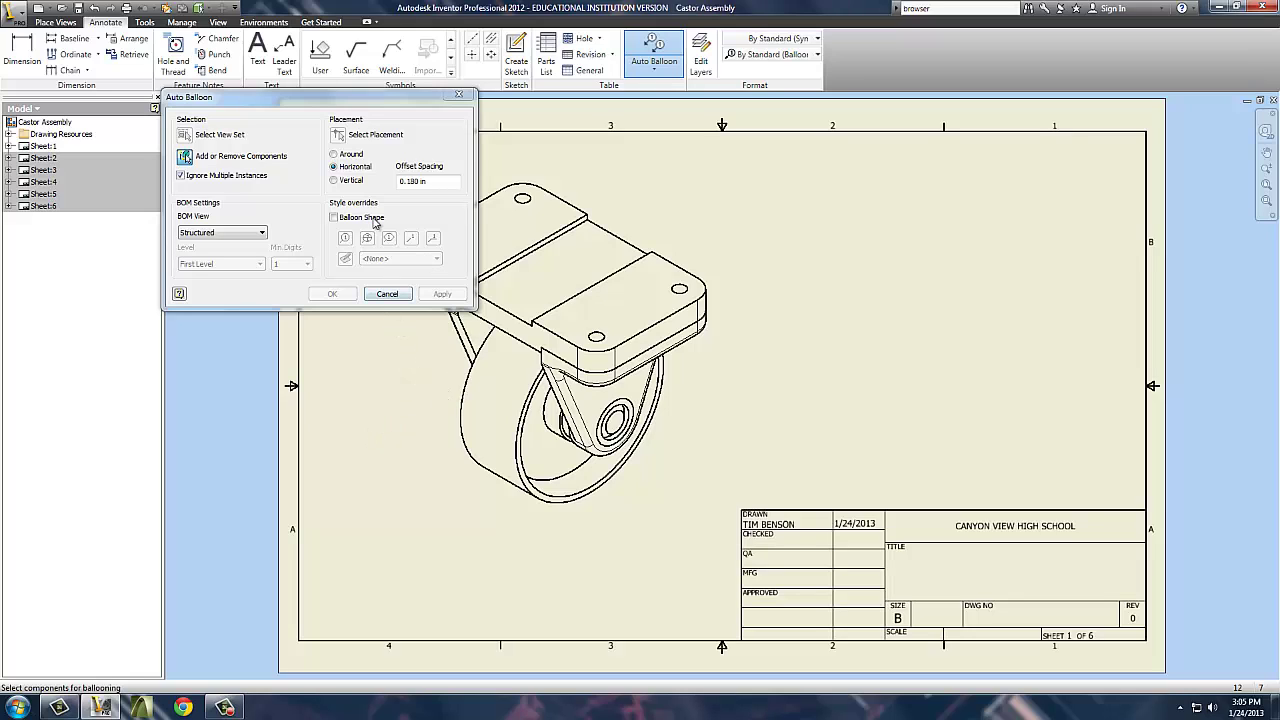
click(340, 137)
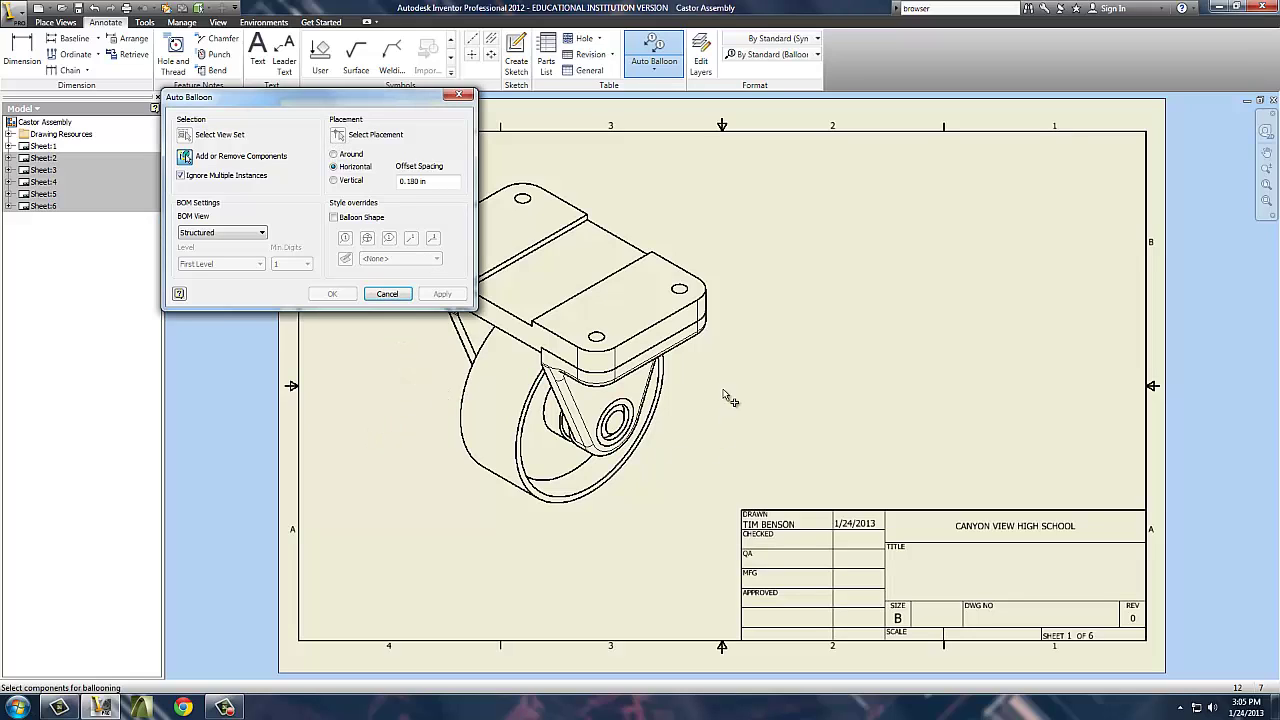
click(615, 243)
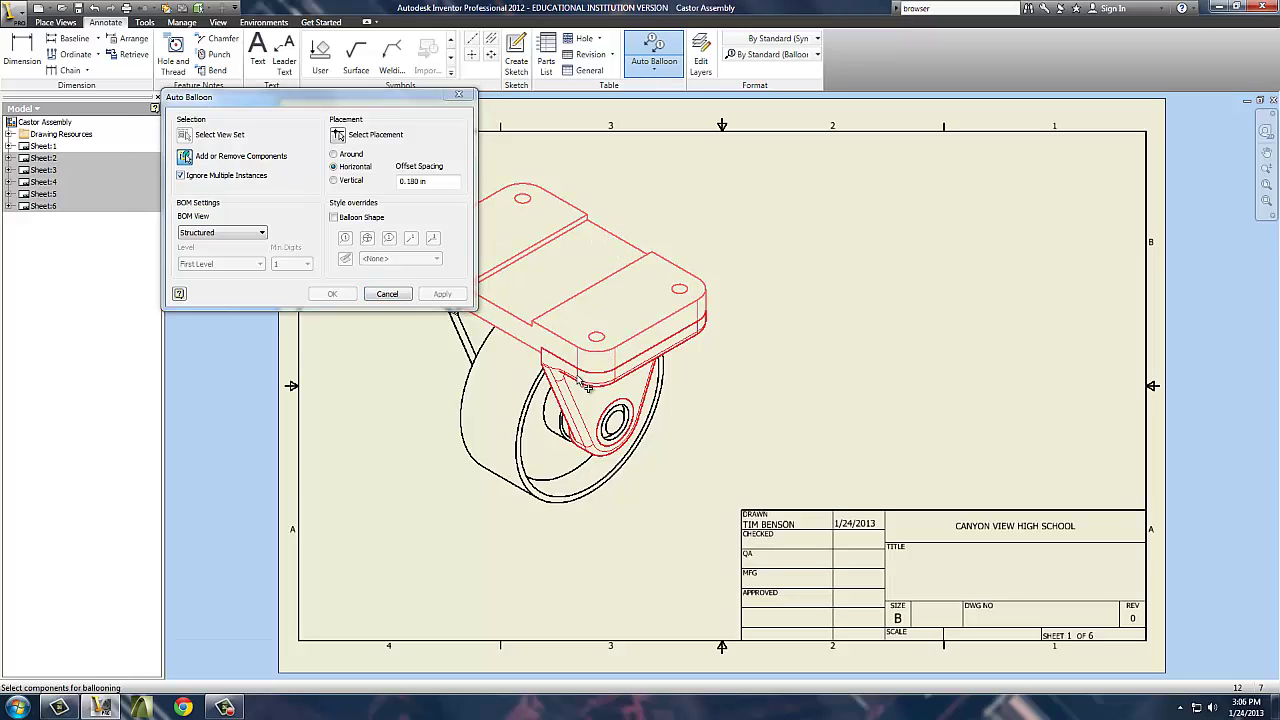
click(563, 428)
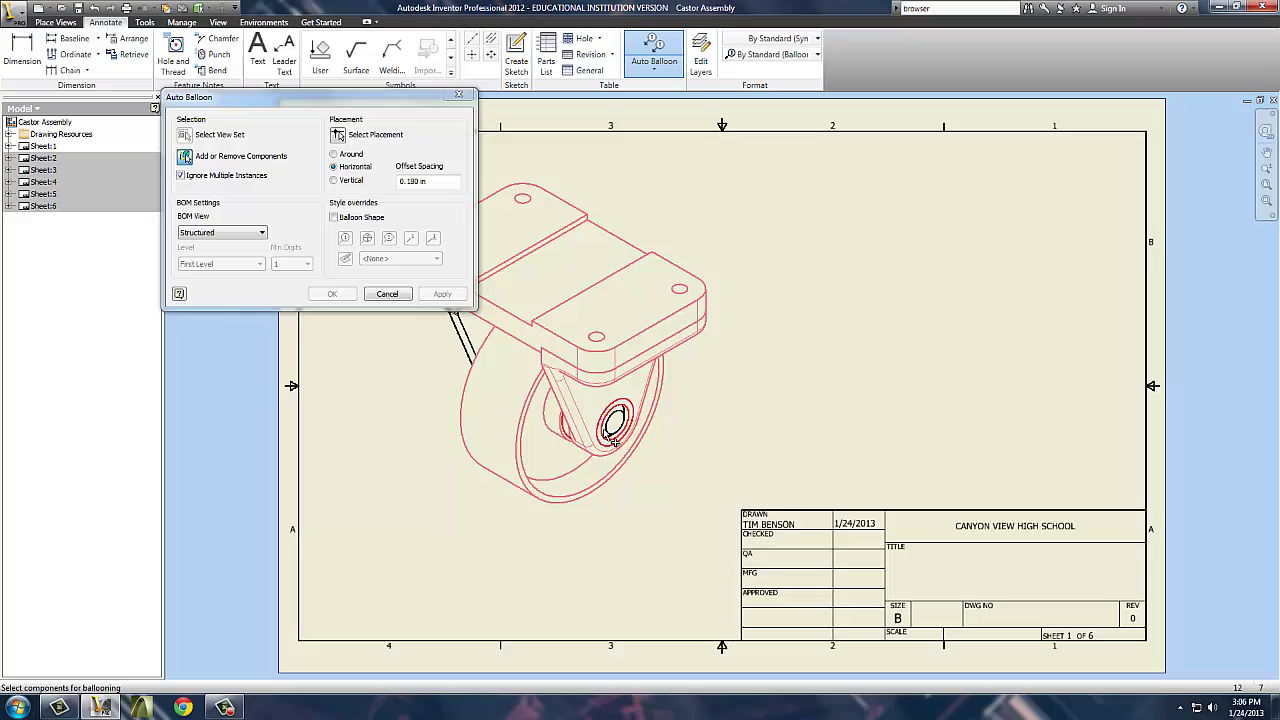
click(605, 440)
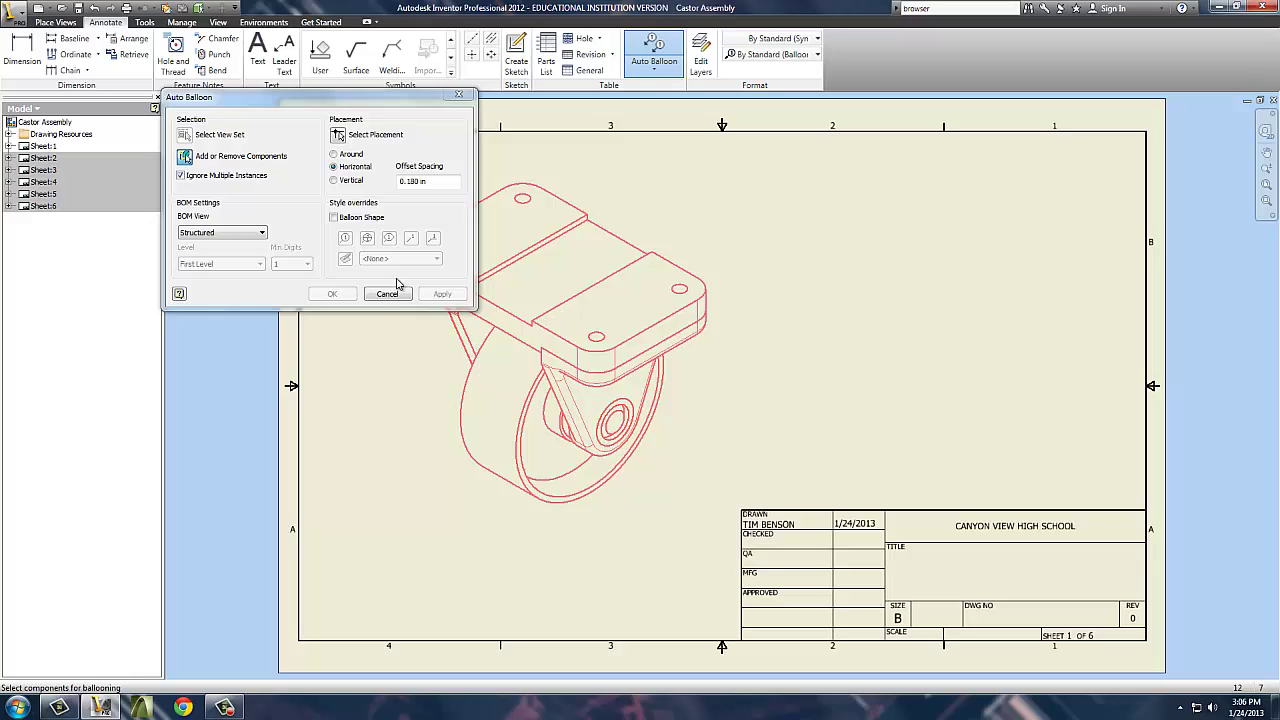
Place balloons 1–5 in an Around arrangement on the castor view and finish Auto Balloon.
click(337, 136)
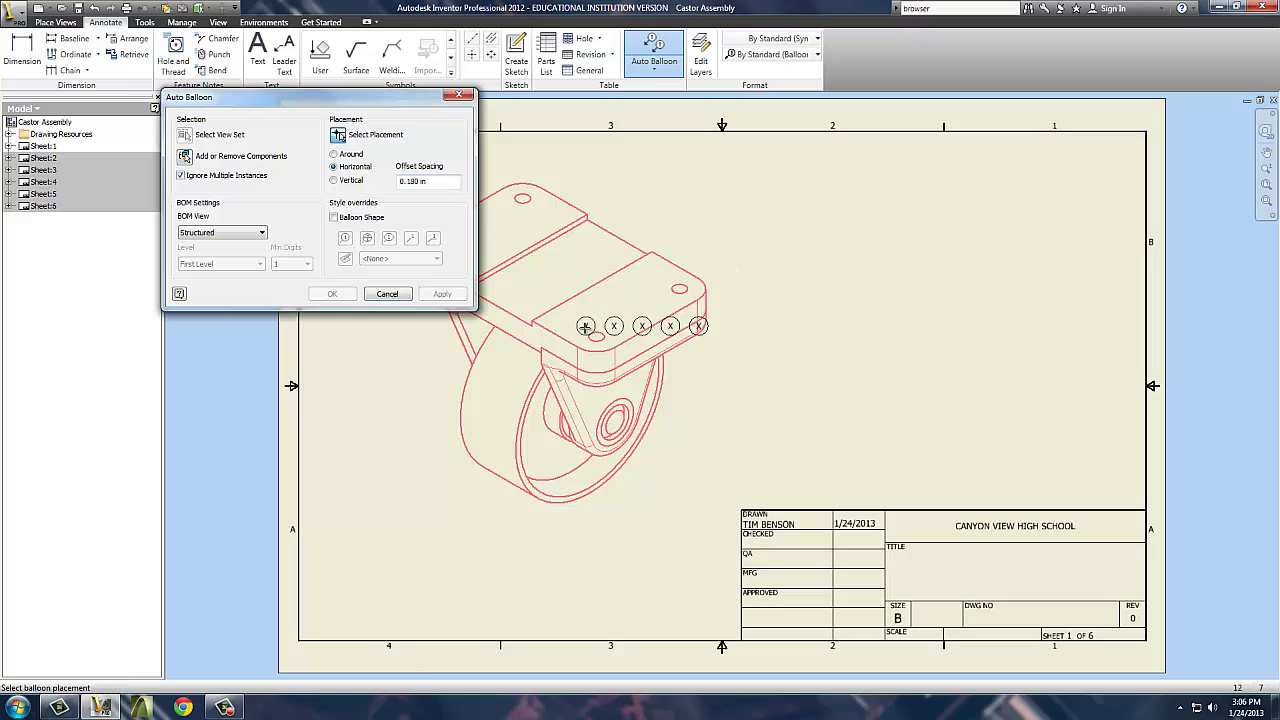
click(334, 154)
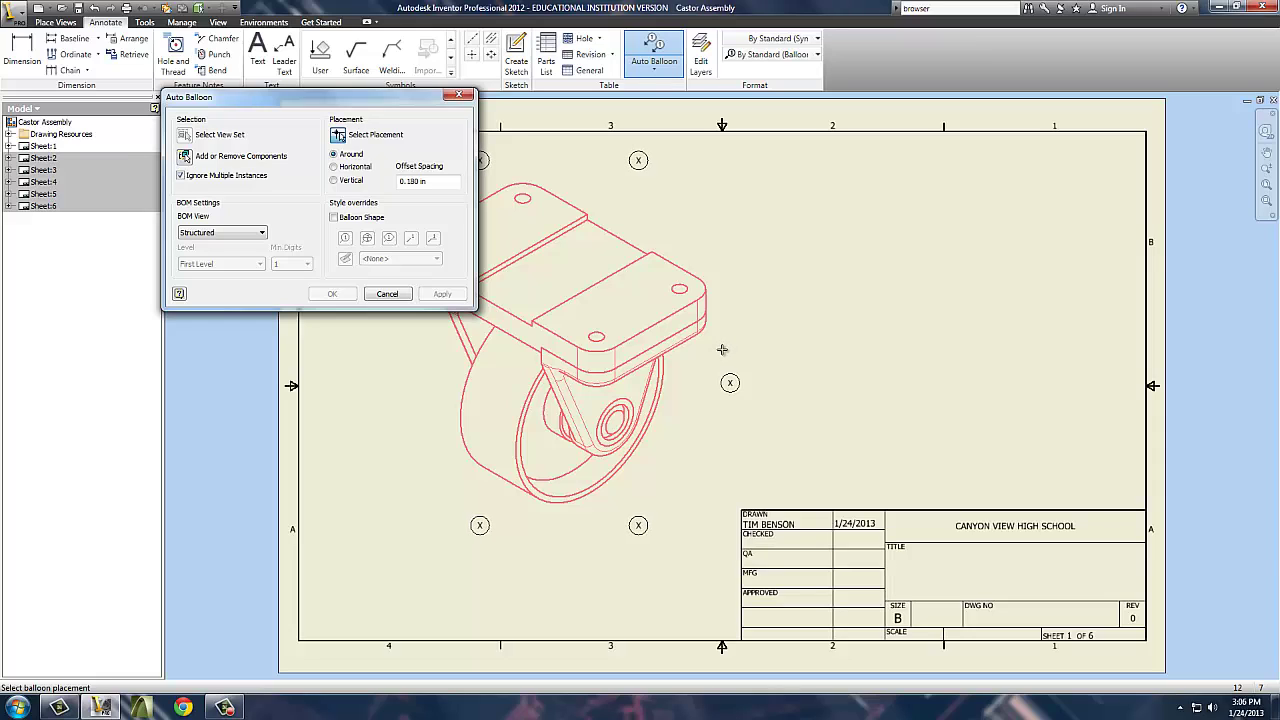
click(722, 349)
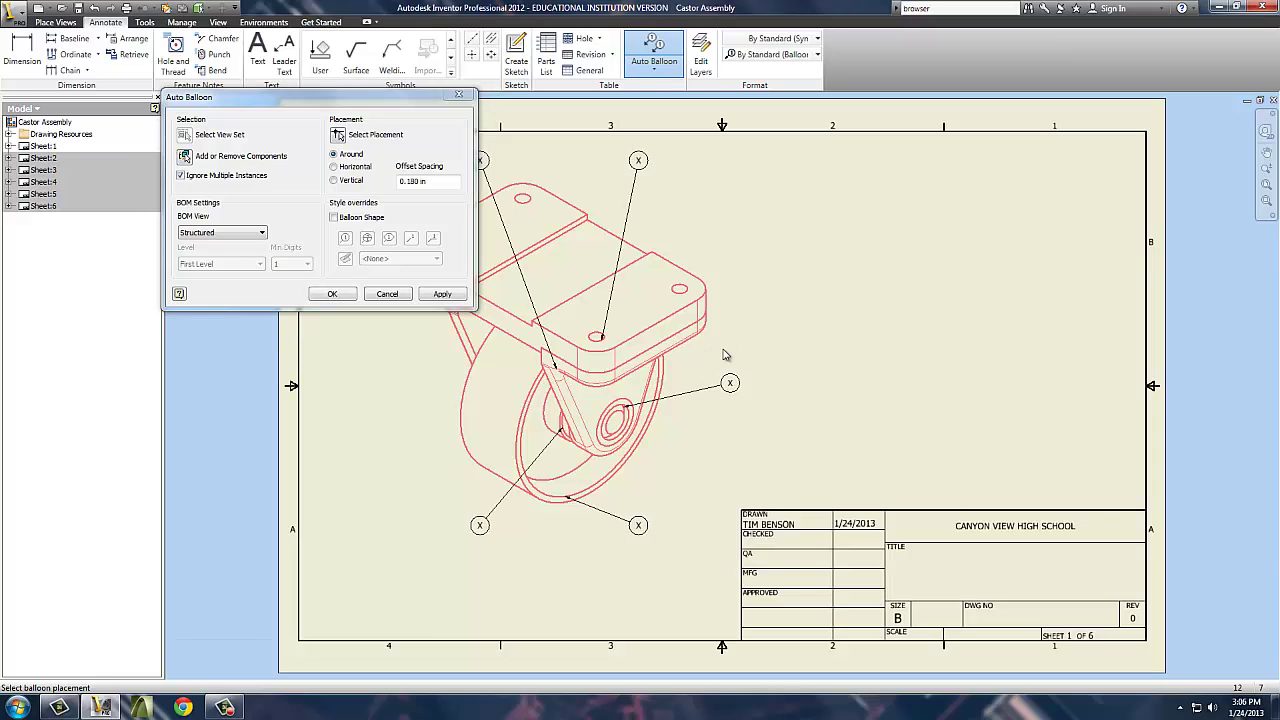
click(438, 297)
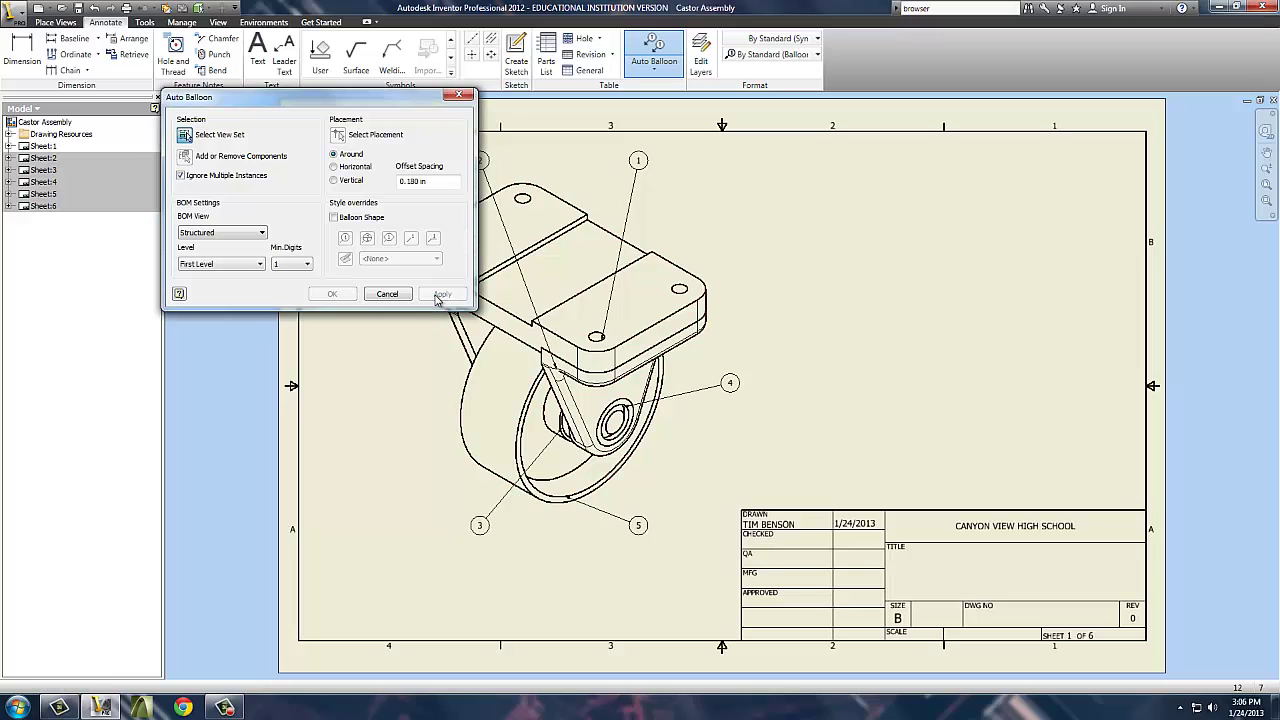
click(458, 95)
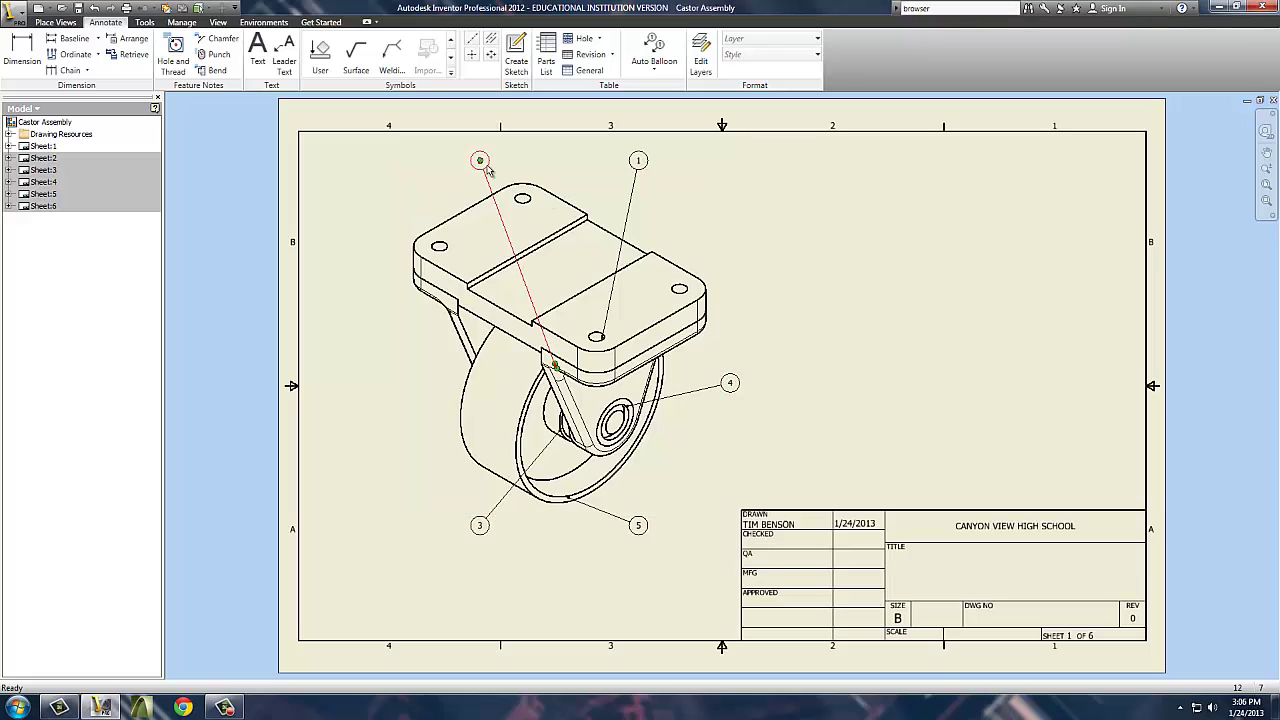
Reattach balloon 1's leader to the plate's middle and move balloon 2 to the castor's left.
click(488, 168)
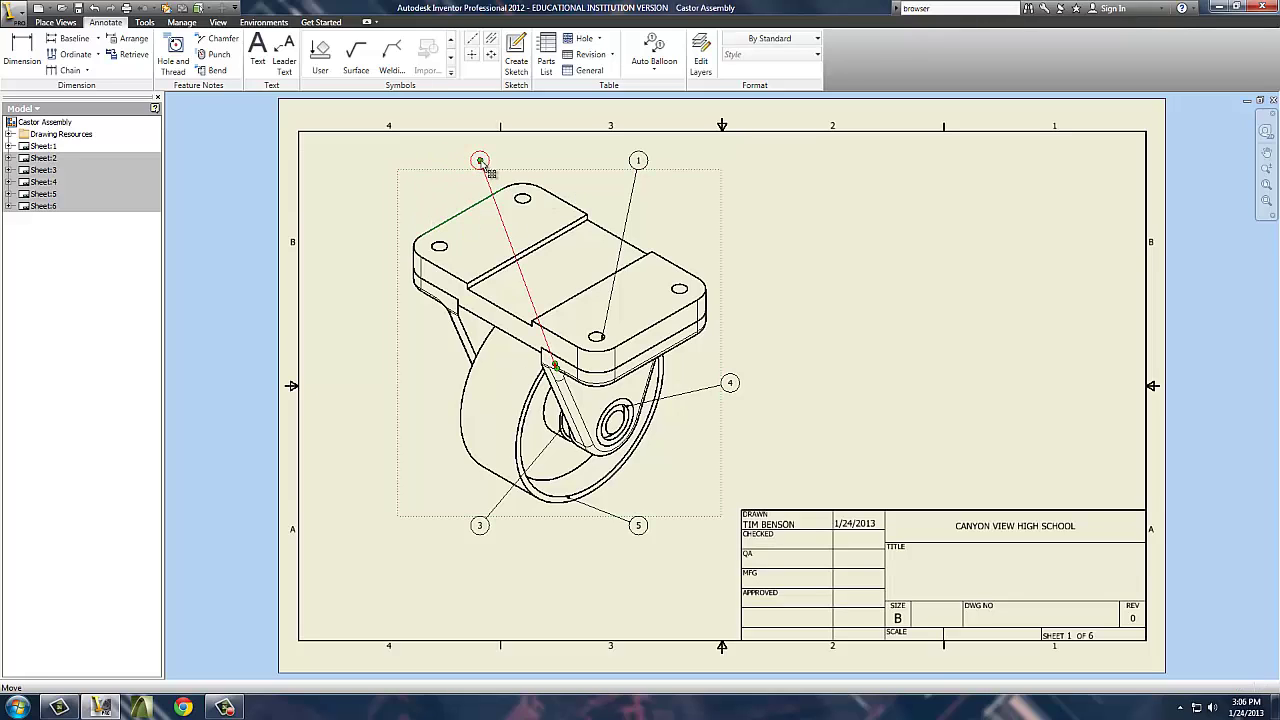
mouse_move(484, 164)
mouse_down()
mouse_move(455, 158)
mouse_move(478, 165)
mouse_up()
click(635, 163)
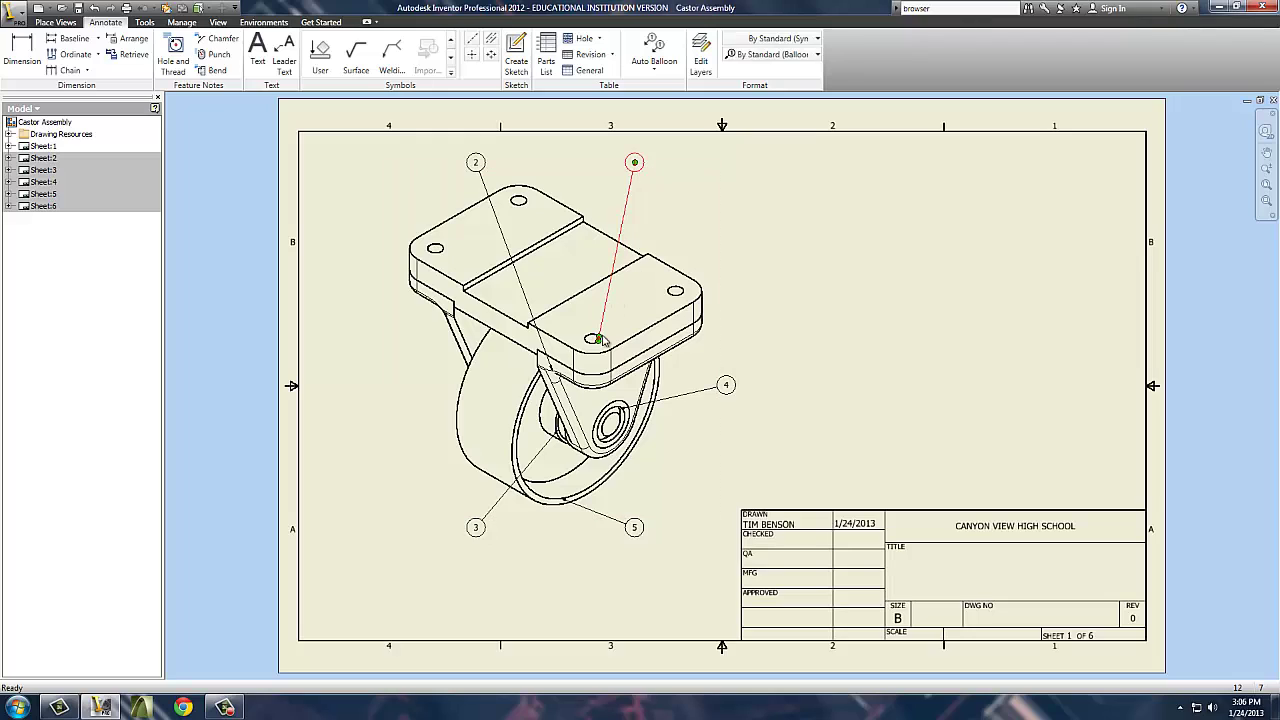
drag(594, 334, 584, 302)
click(553, 371)
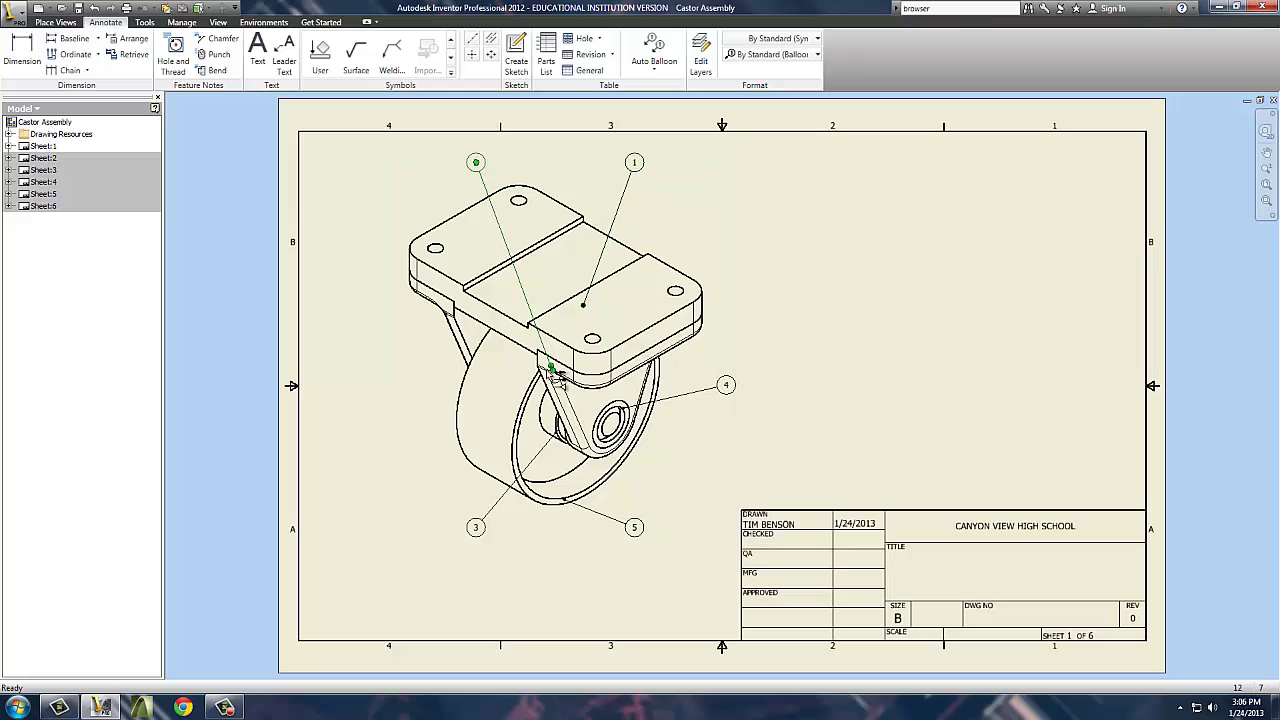
drag(553, 371, 553, 385)
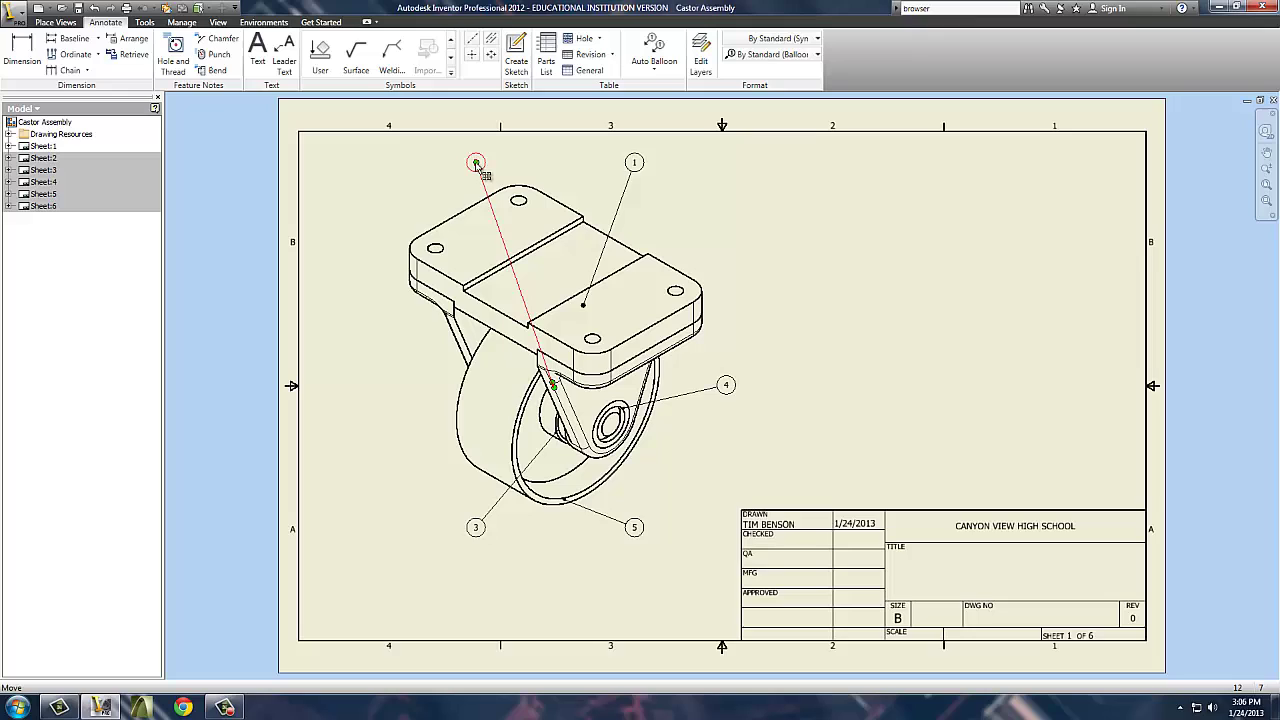
click(480, 170)
drag(480, 170, 383, 388)
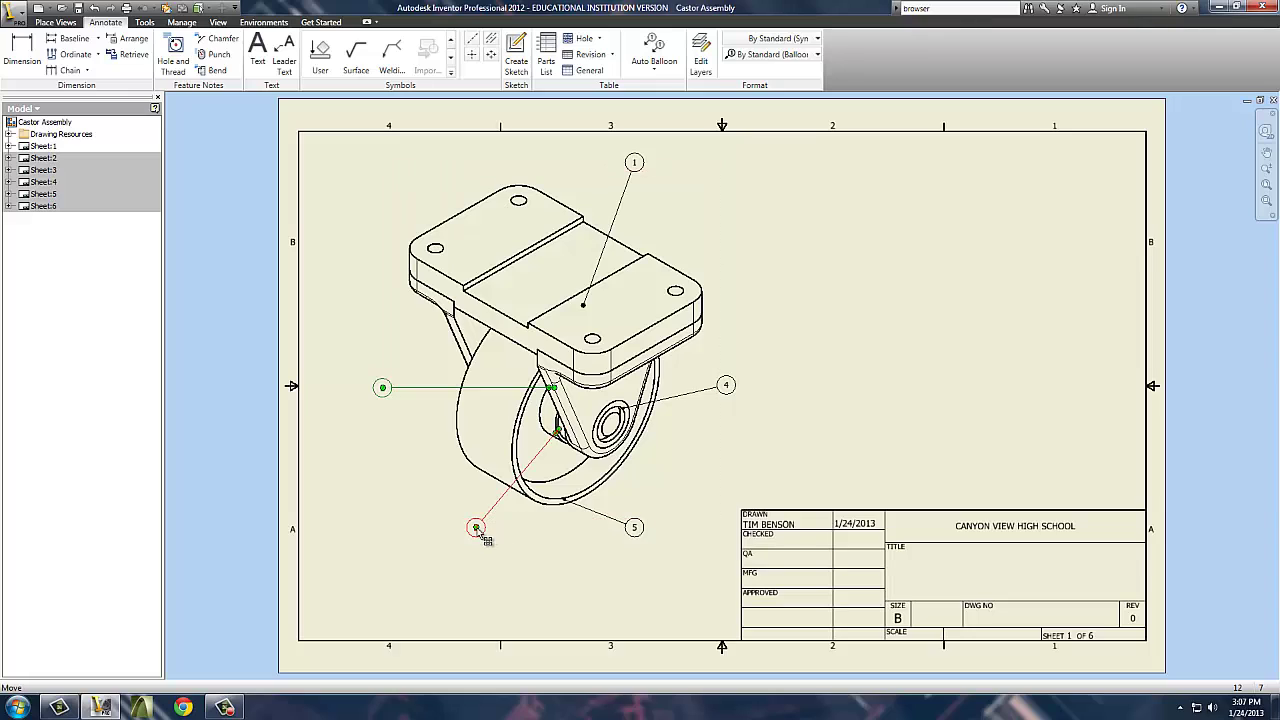
Move balloons 3 and 5 beneath the wheel and balloon 4 down beside the hub.
drag(484, 537, 498, 574)
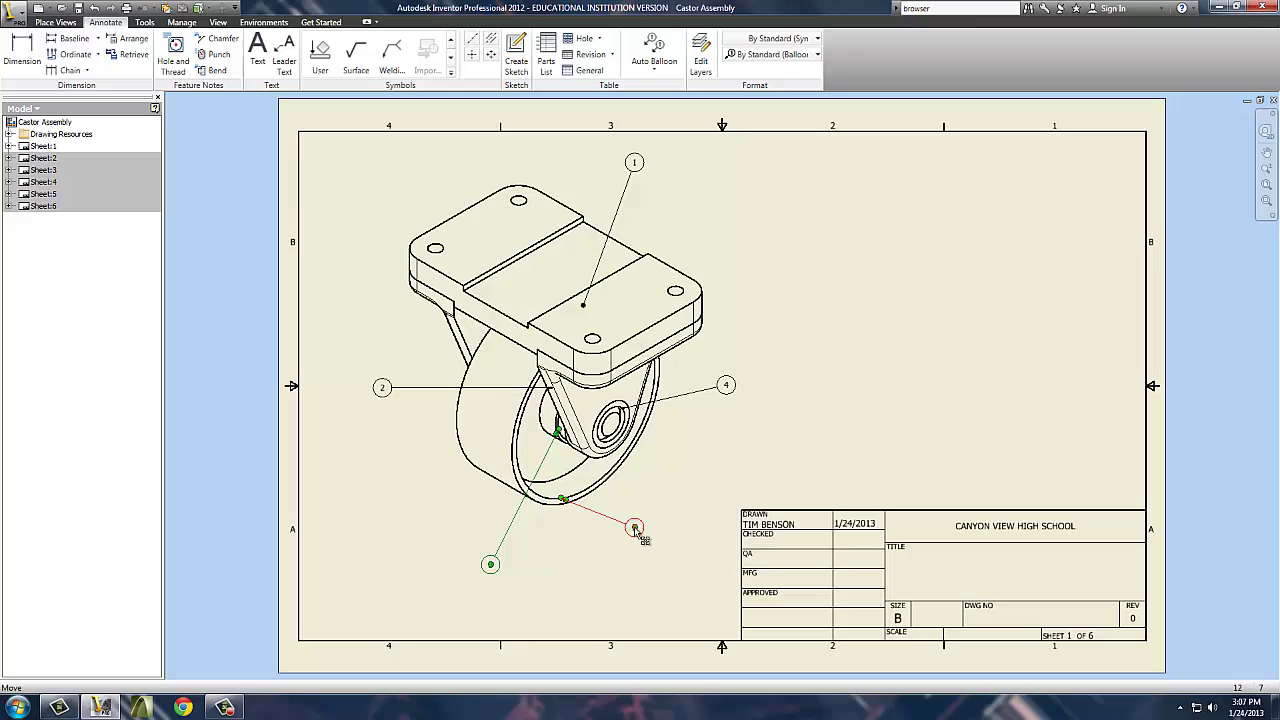
drag(635, 530, 596, 560)
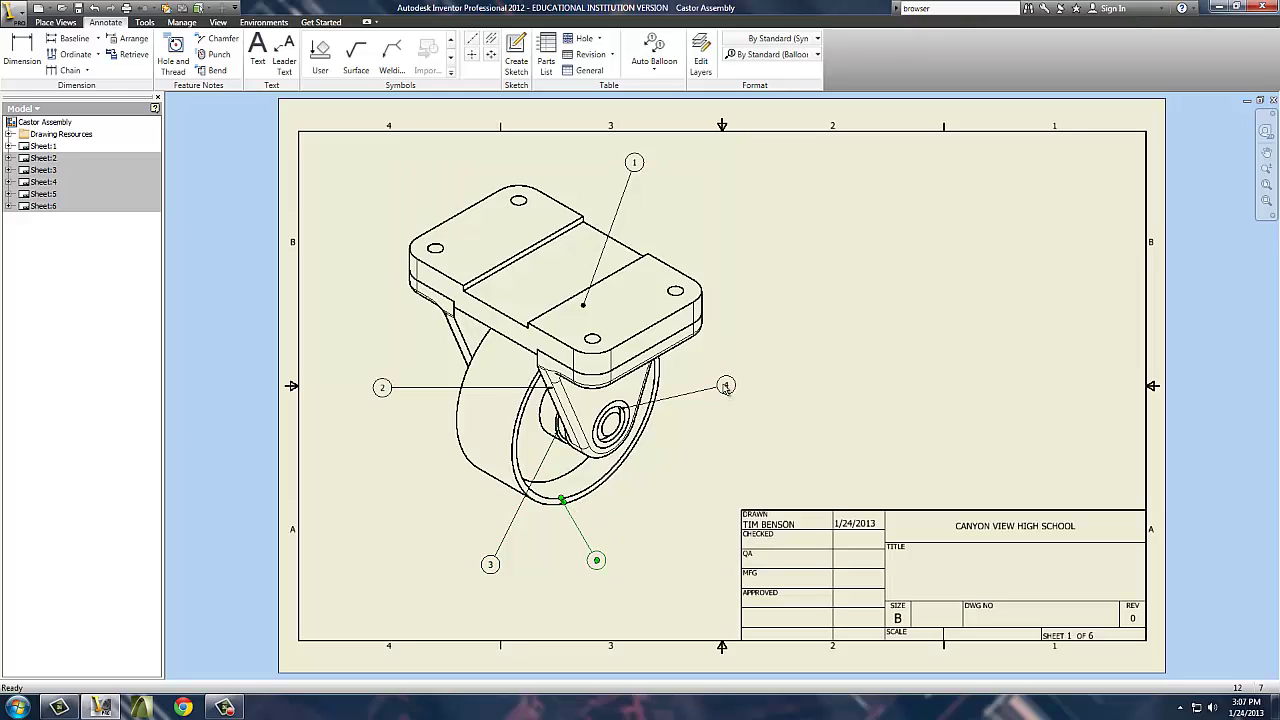
drag(633, 407, 618, 424)
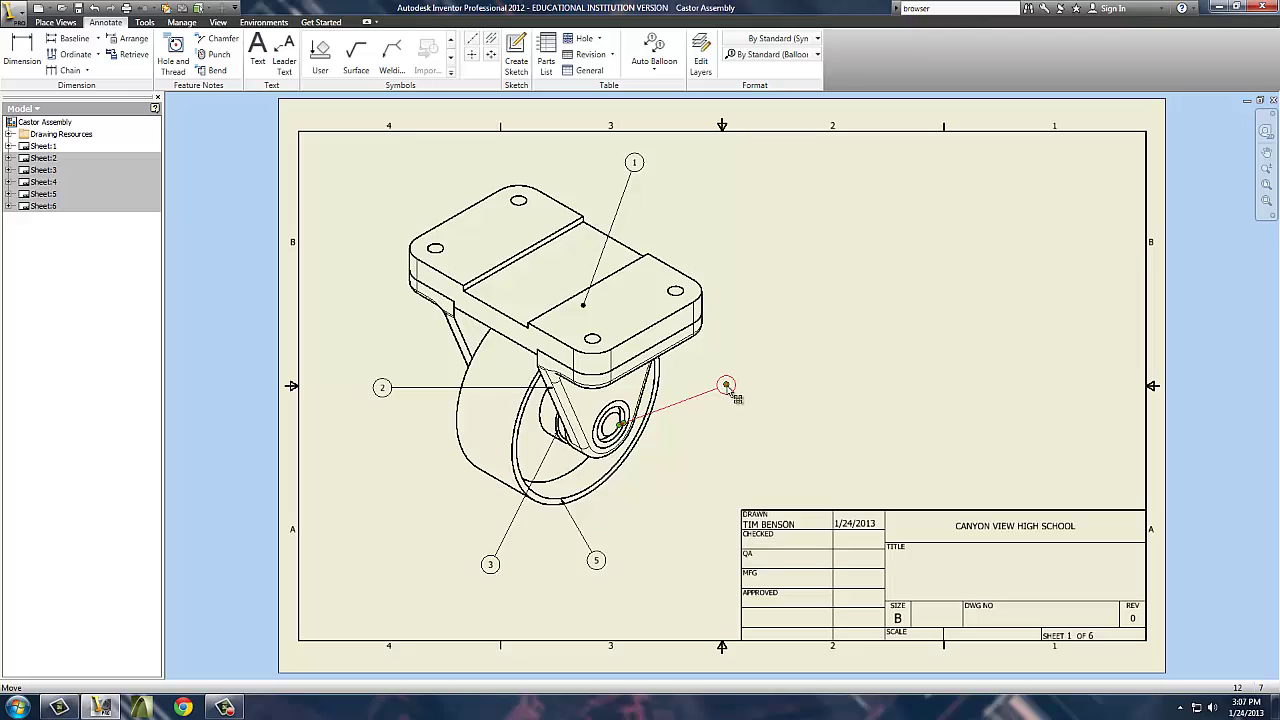
drag(733, 395, 716, 455)
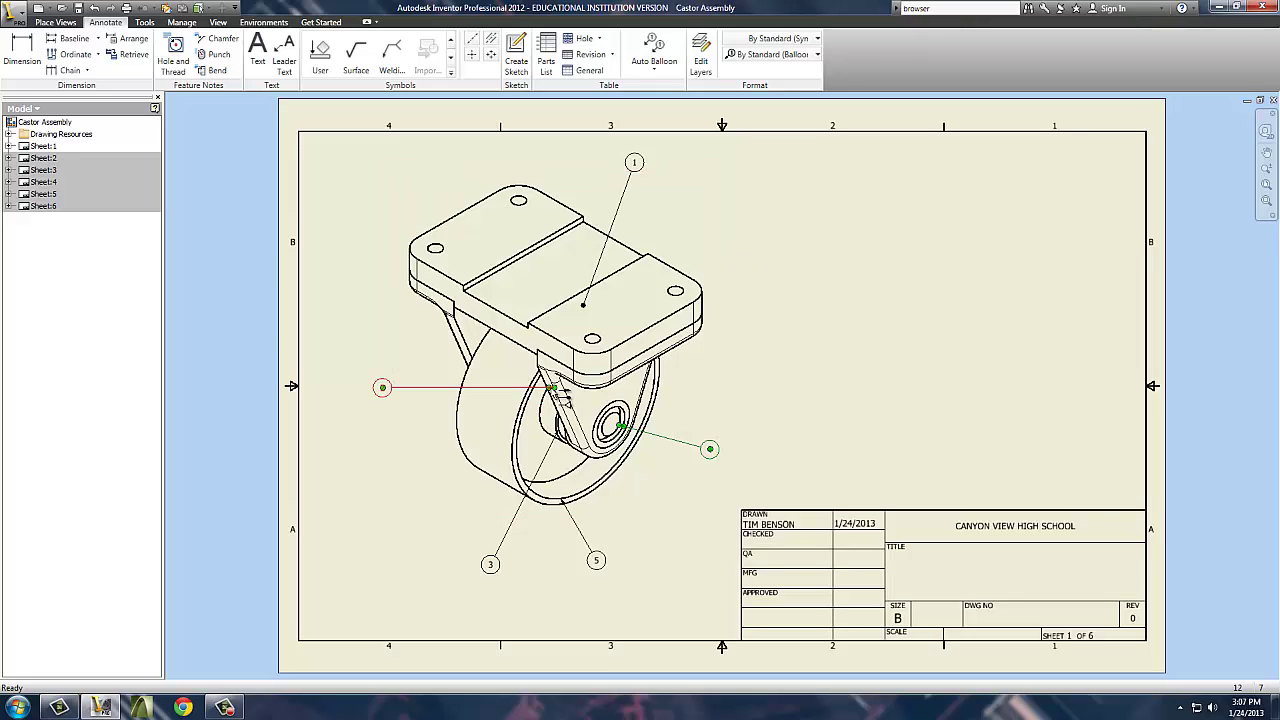
Fine-tune the leader points of balloons 2, 5 and 4 onto their parts, balloon 4 at the hub centre.
drag(563, 400, 584, 412)
click(371, 440)
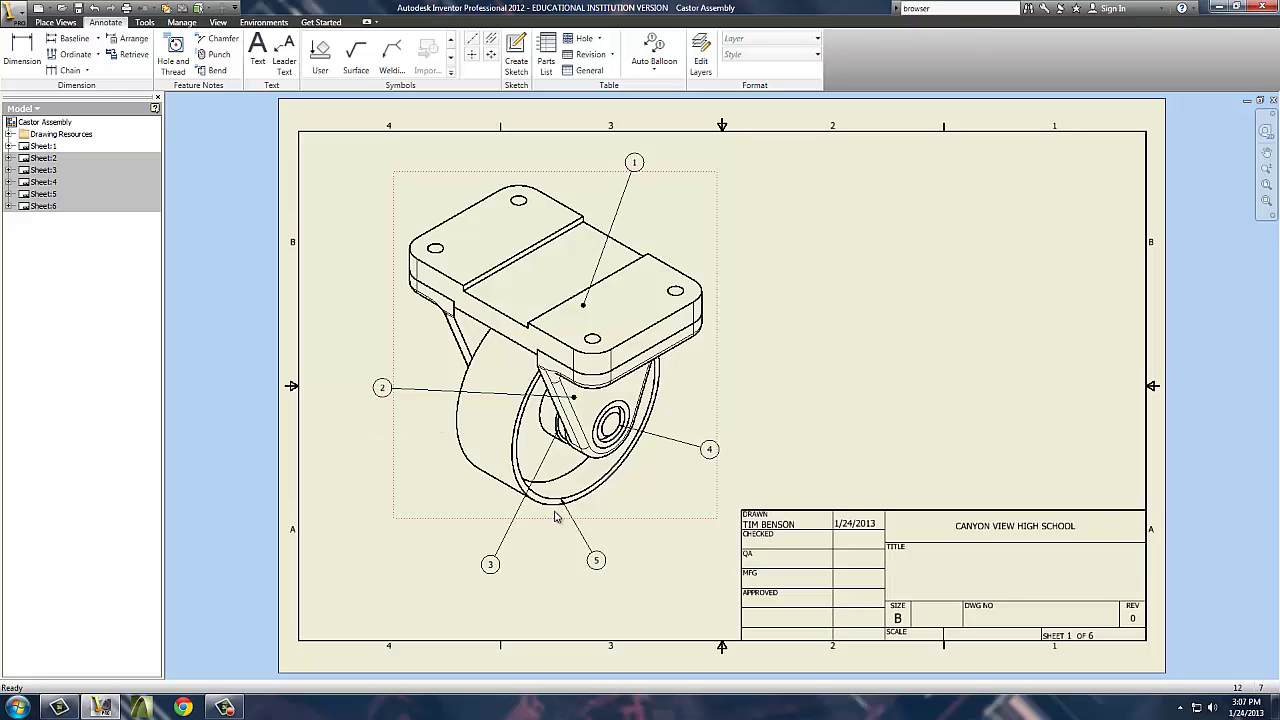
drag(569, 510, 568, 487)
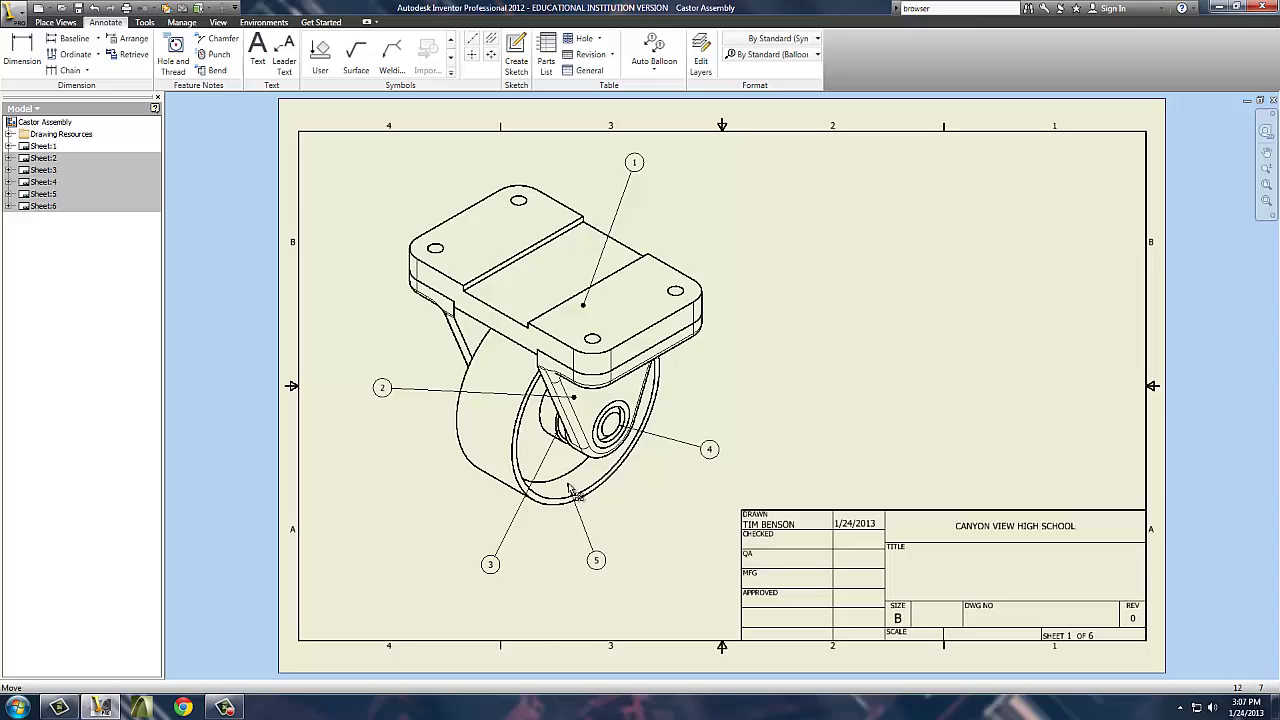
click(681, 614)
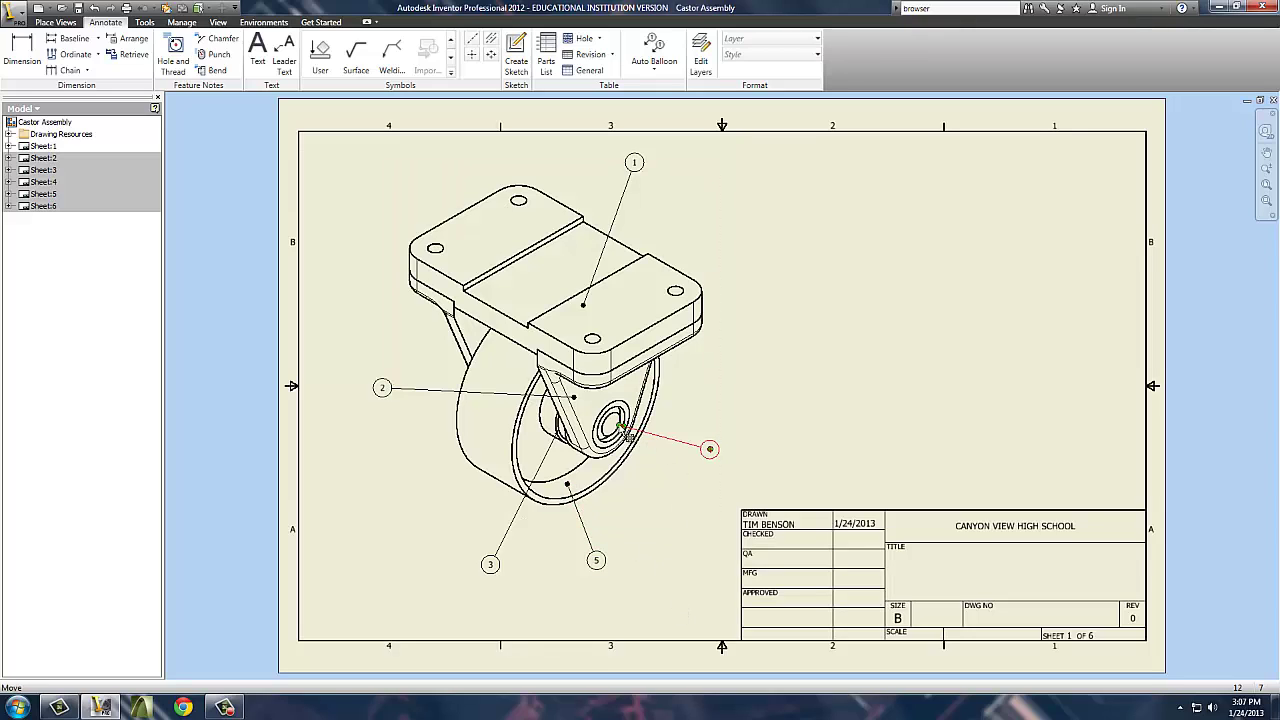
drag(632, 431, 613, 425)
click(670, 533)
Insert a Parts List with default settings and place it at the sheet's top-right corner.
click(548, 52)
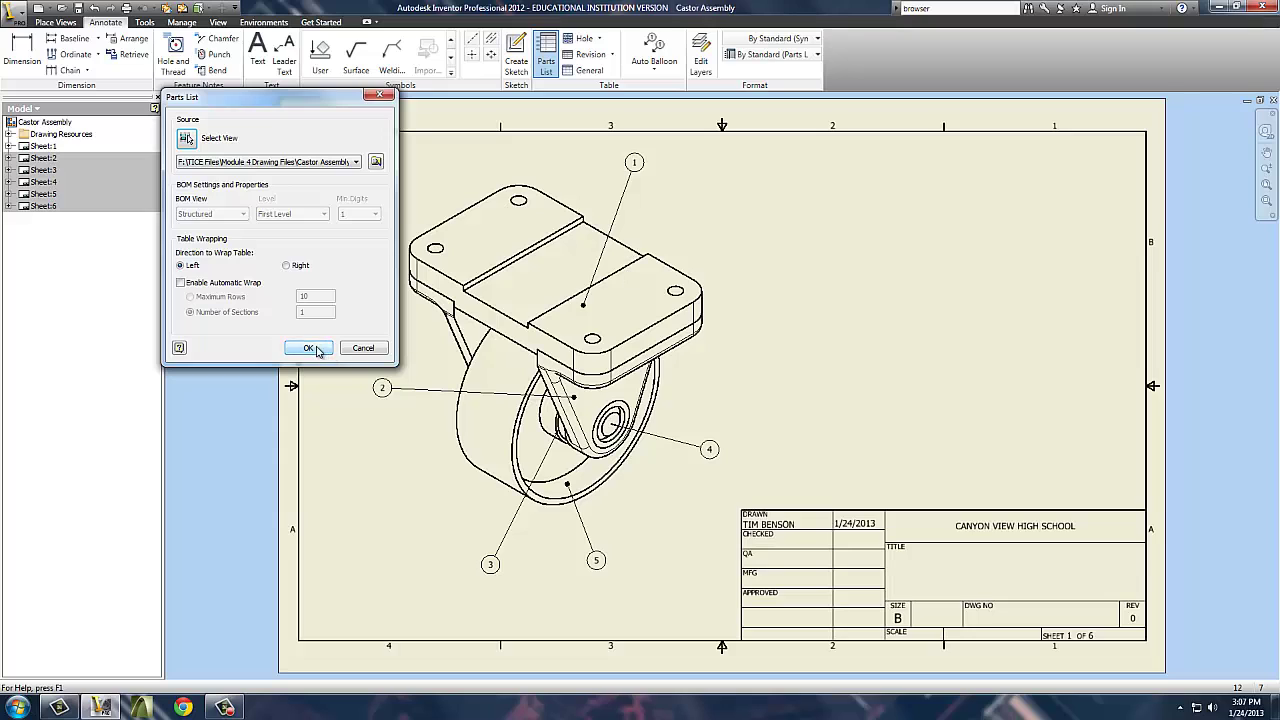
click(308, 347)
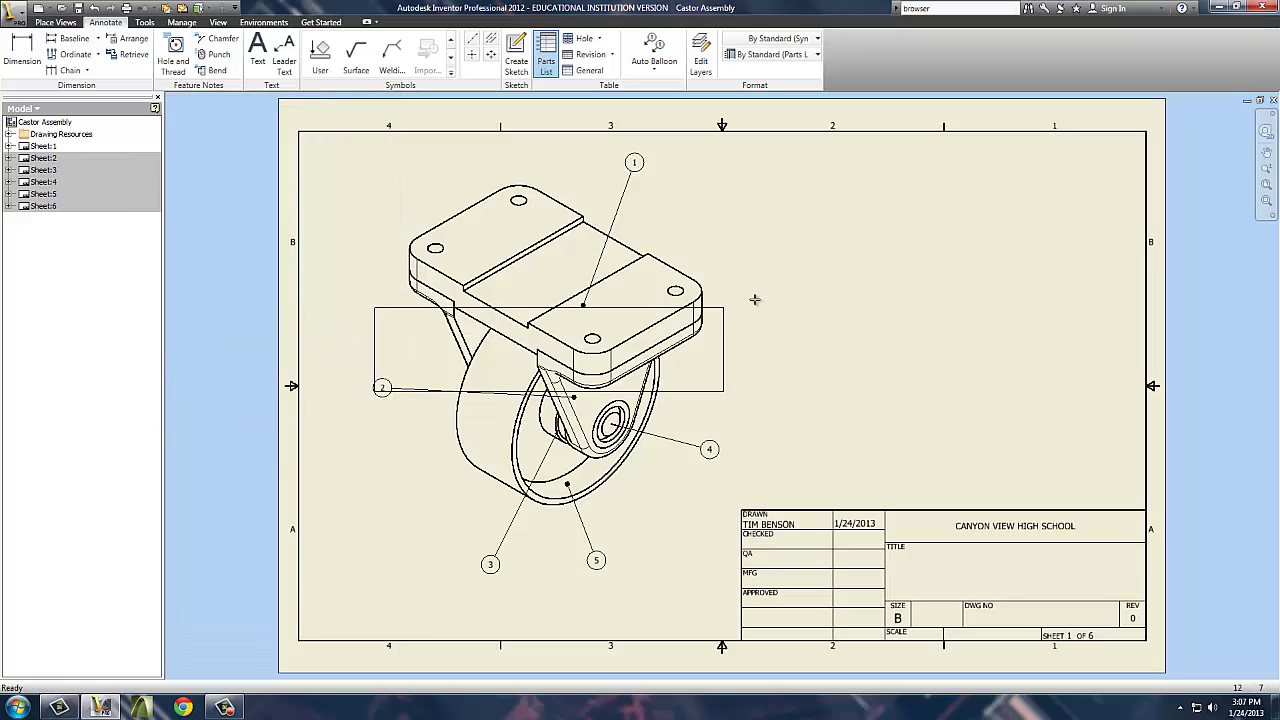
click(1129, 151)
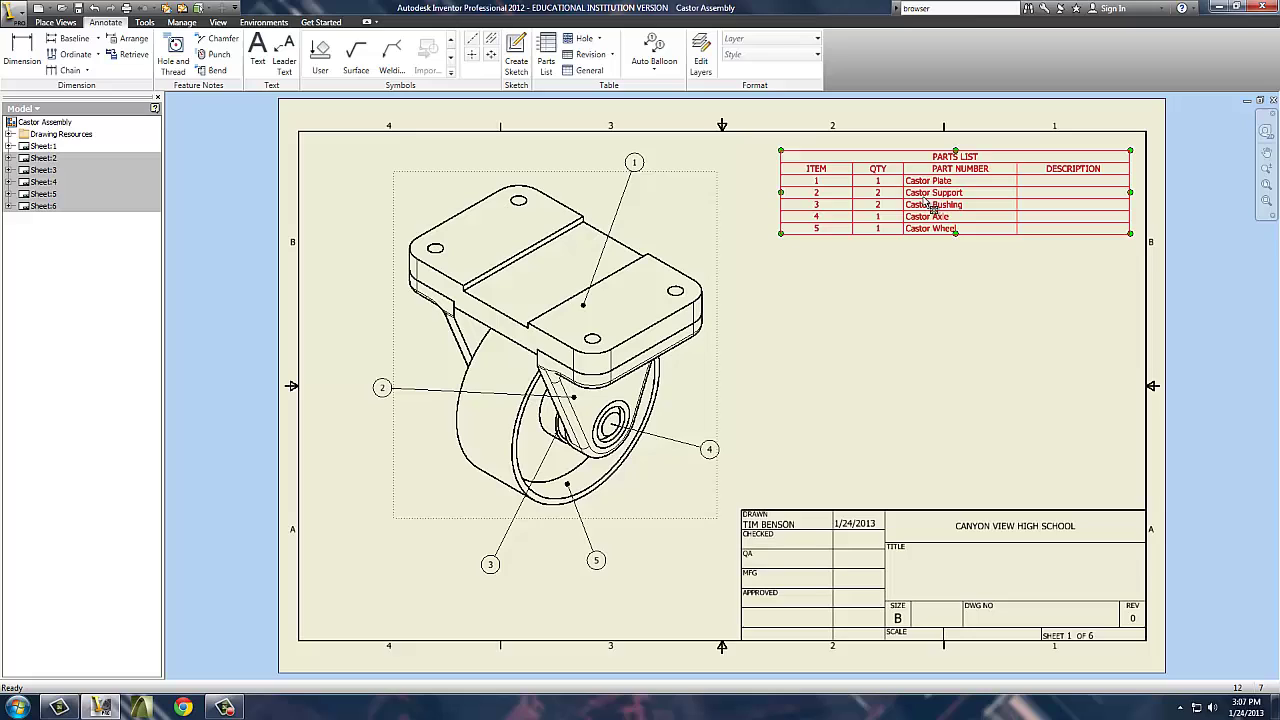